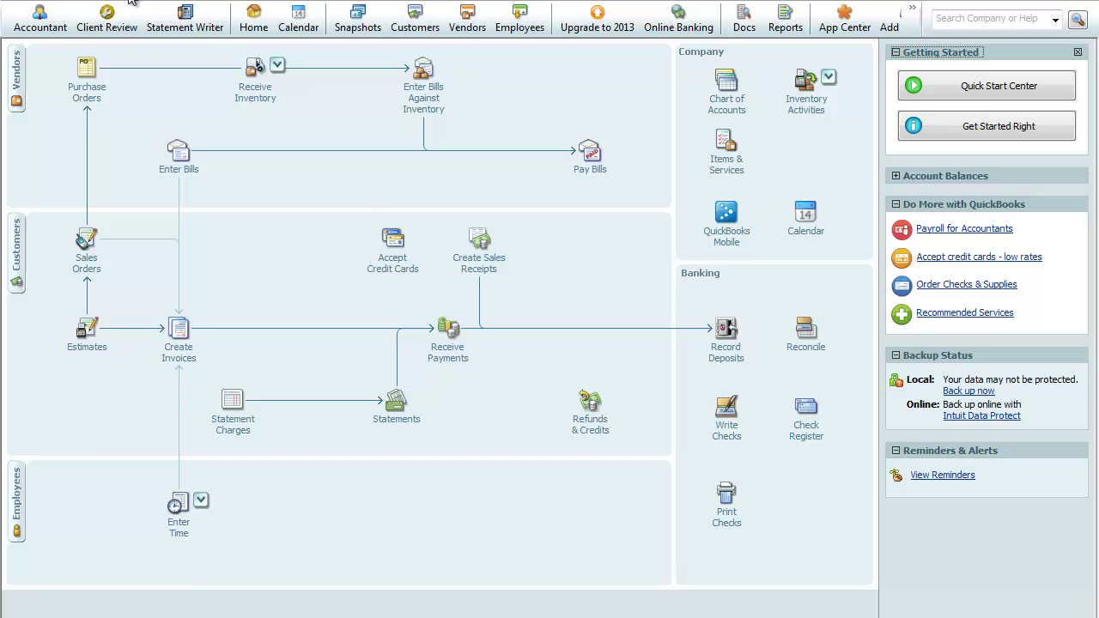
From the QuickBooks 2012 Home page, open the Lists menu
click(131, 0)
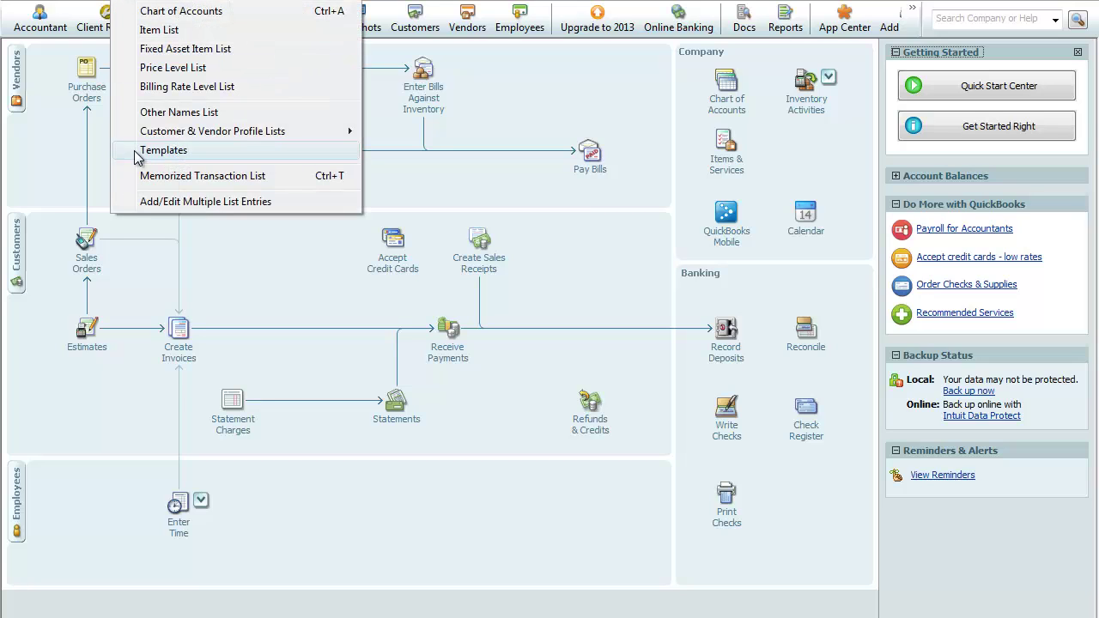
Open the Templates list, browse Fixed Fee Invoice and Intuit Packing Slip, then preview Intuit Product Invoice
click(163, 151)
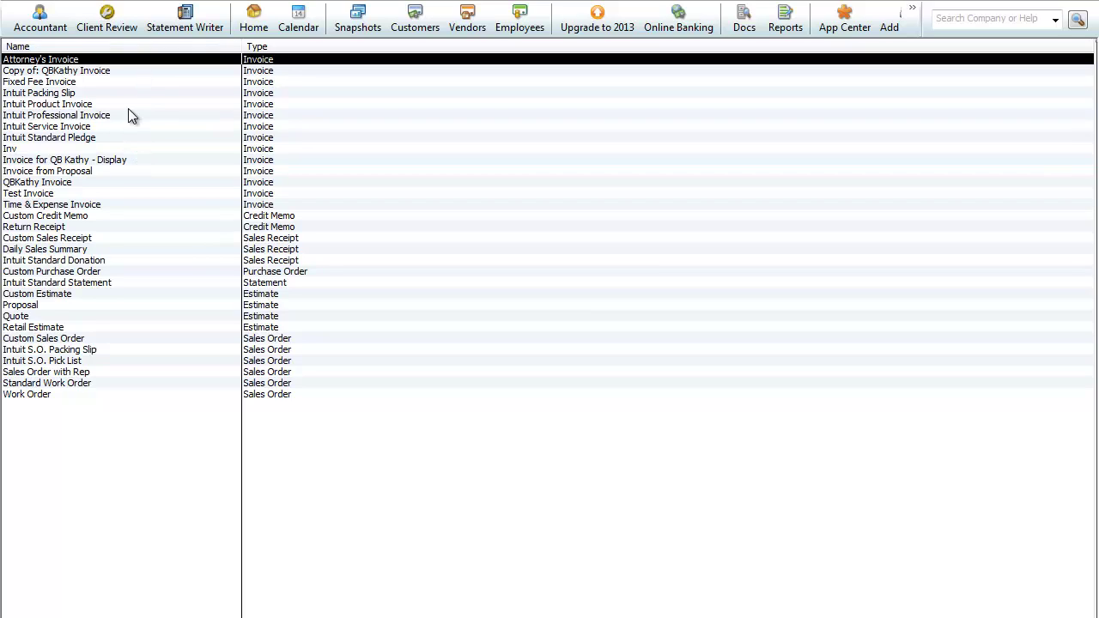
click(127, 82)
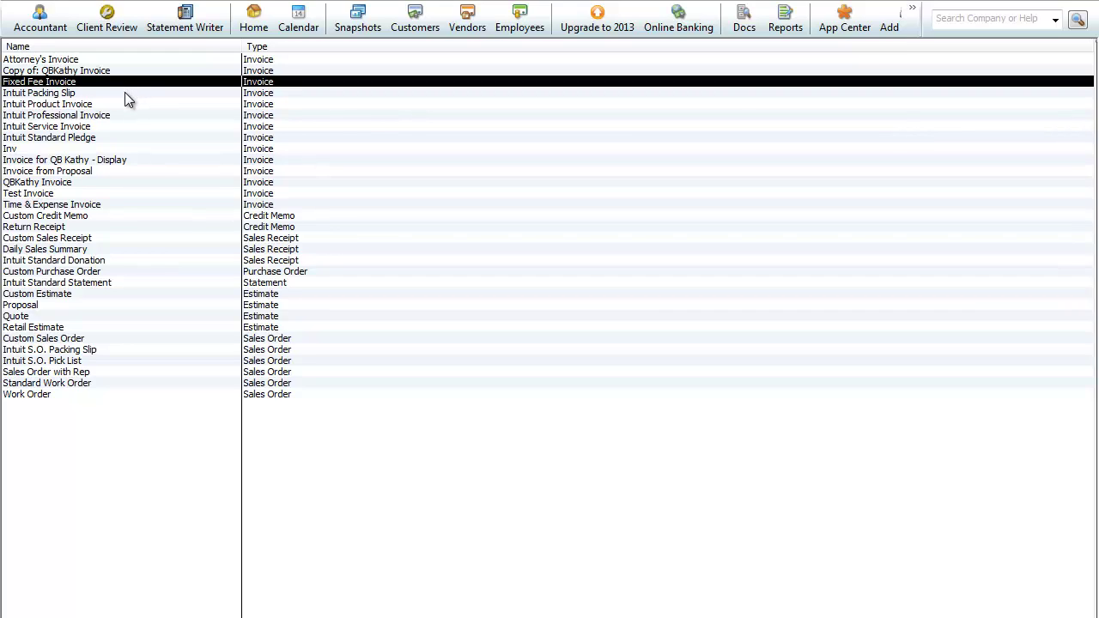
click(125, 95)
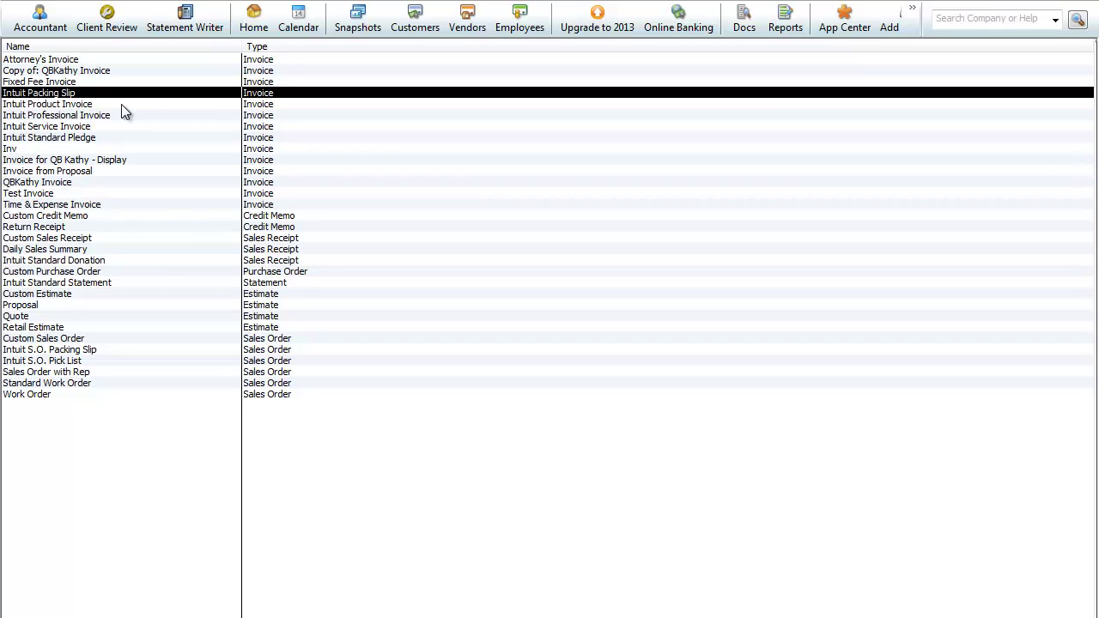
click(108, 101)
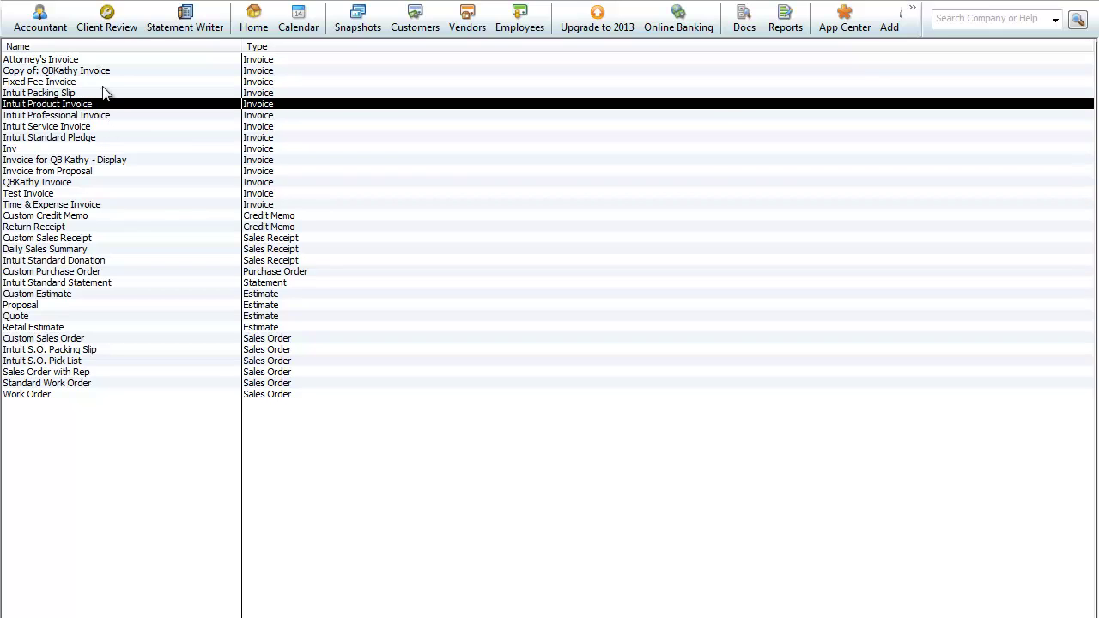
double_click(103, 104)
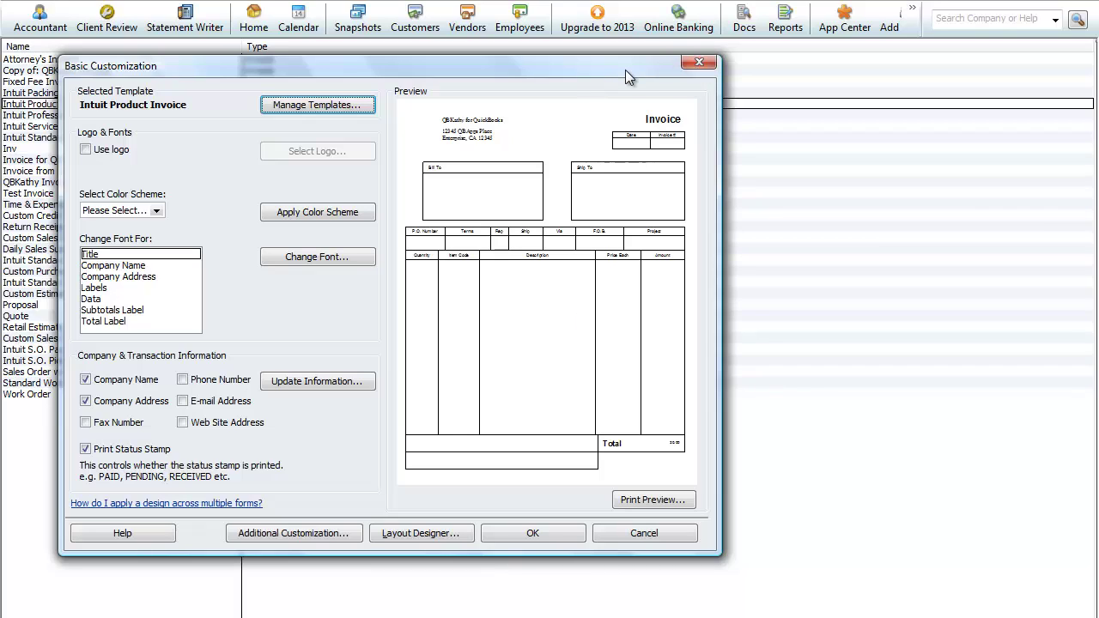
Close the Intuit Product Invoice preview, then preview and close the Intuit Service Invoice template
click(549, 533)
double_click(261, 126)
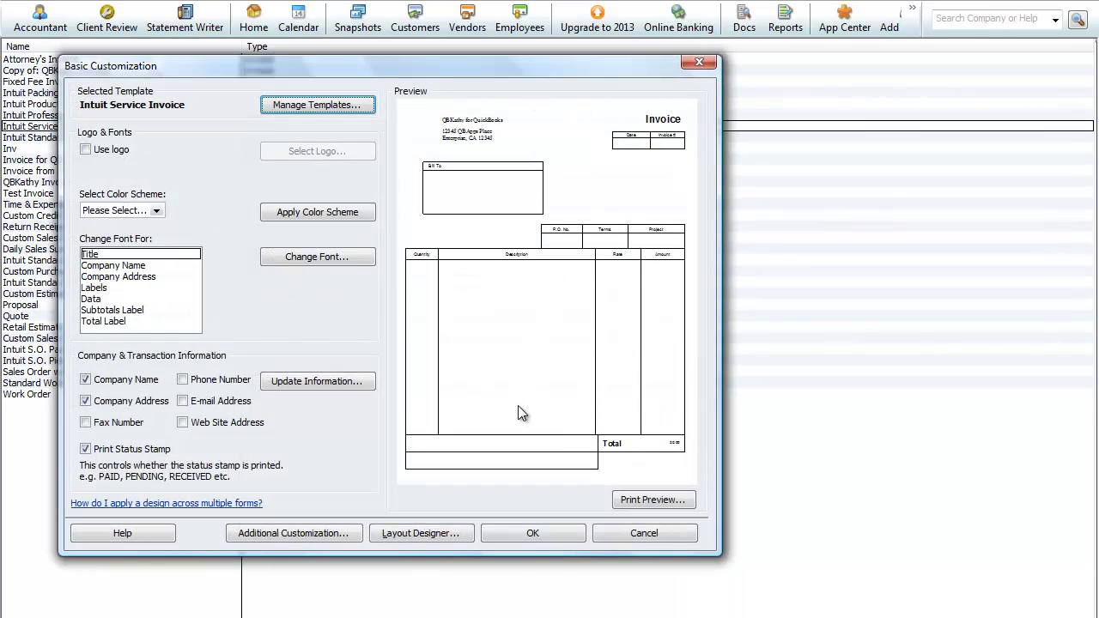
click(537, 538)
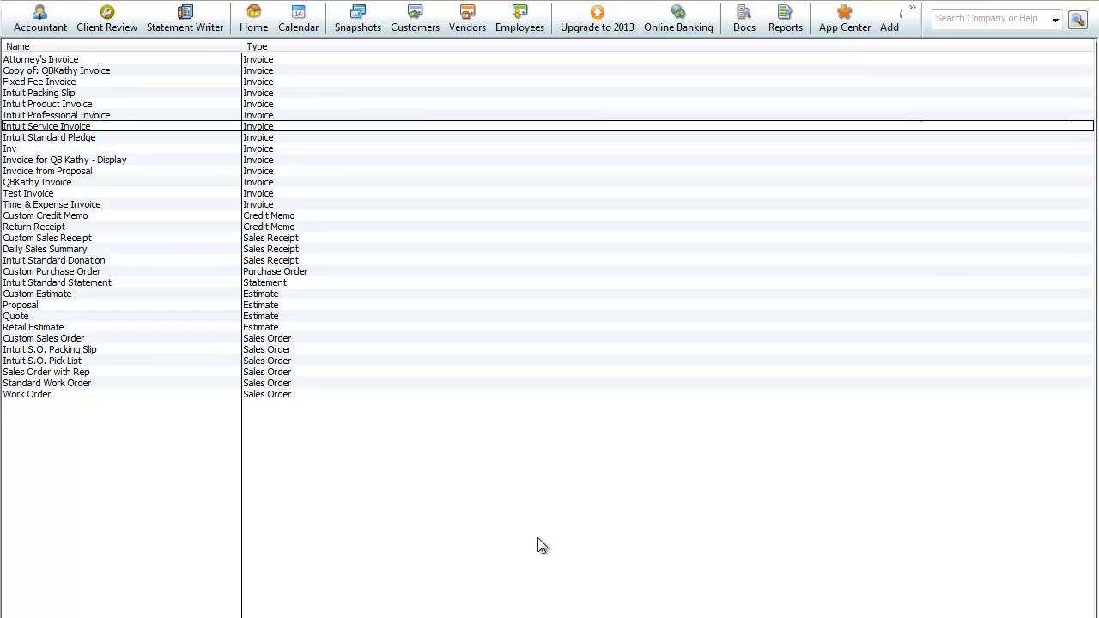
click(284, 217)
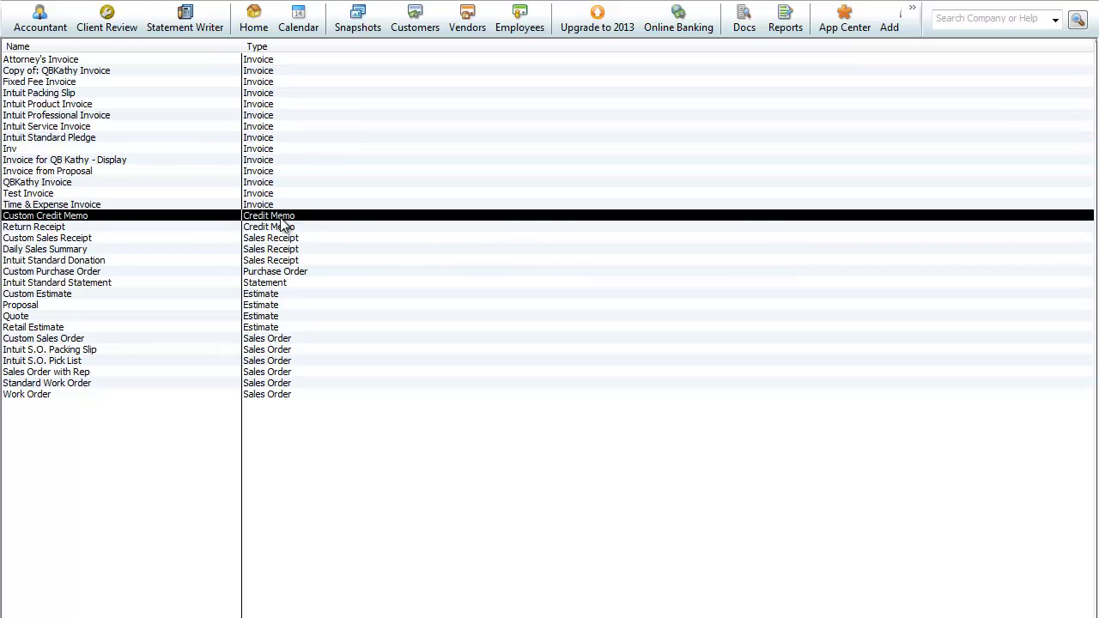
double_click(282, 220)
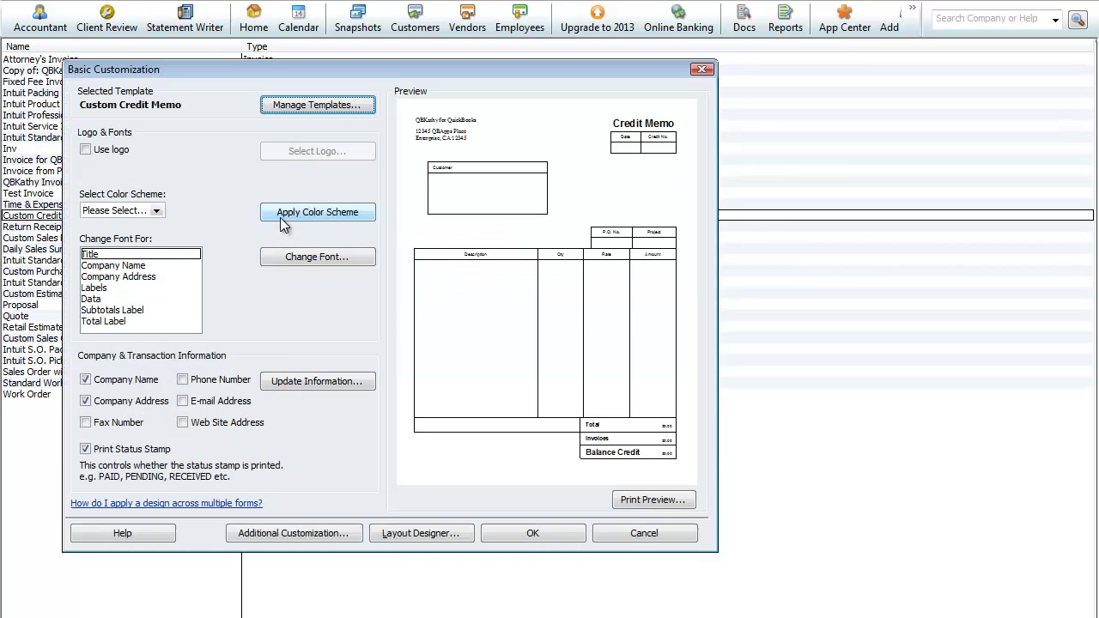
click(541, 535)
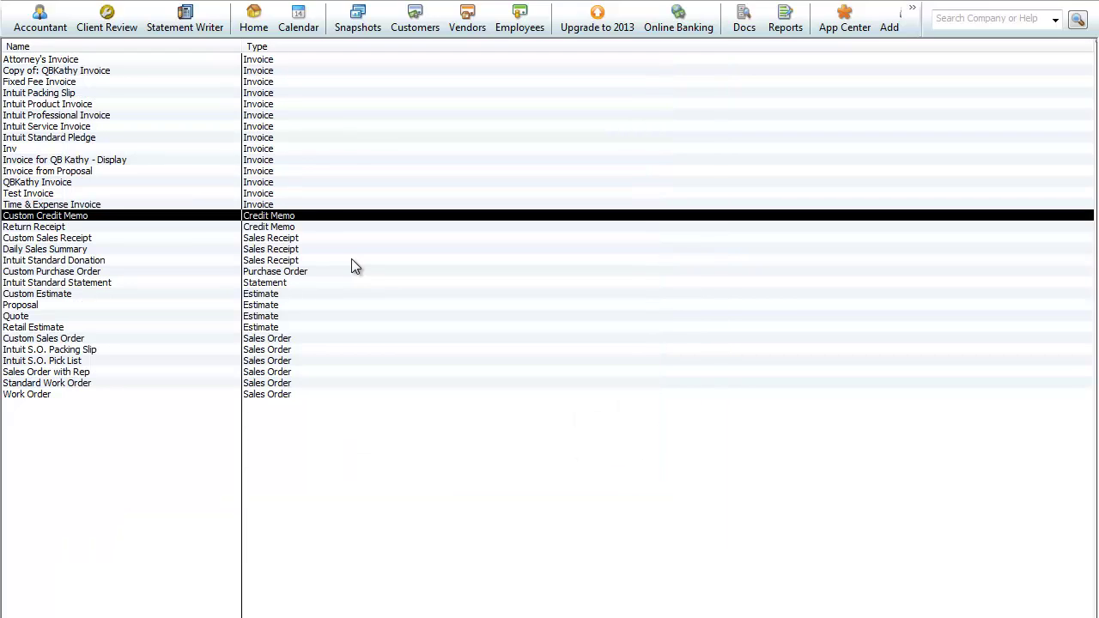
double_click(294, 225)
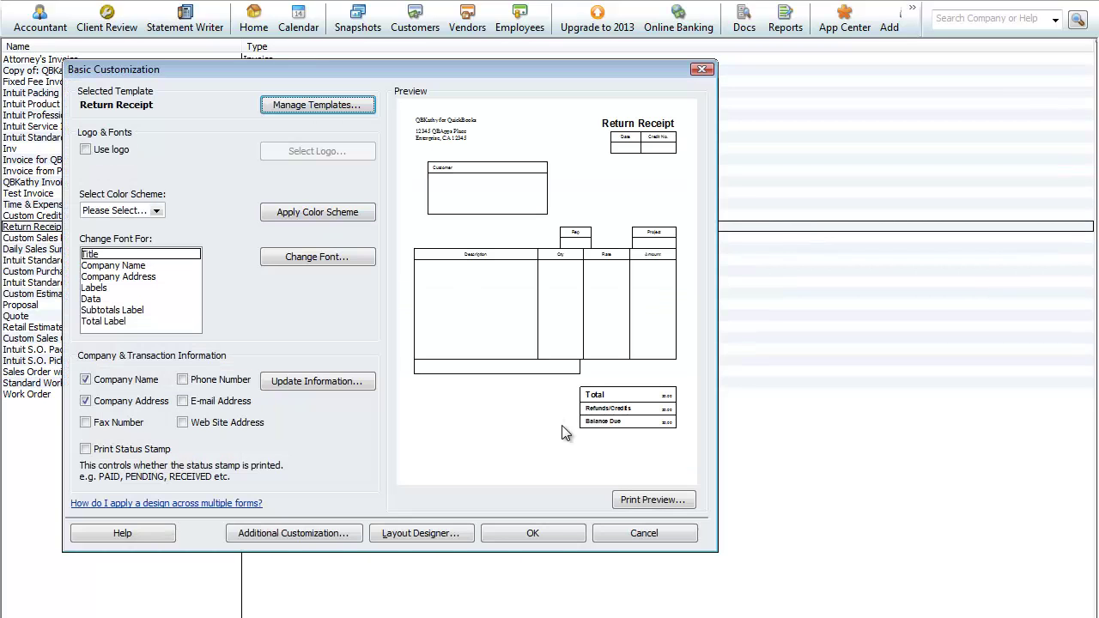
click(532, 534)
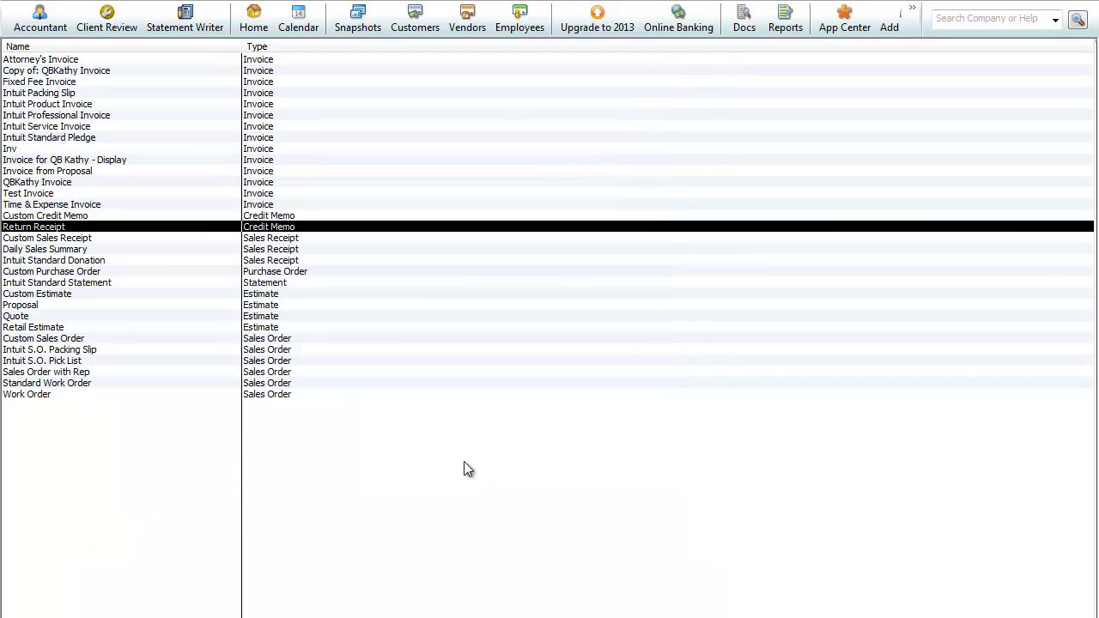
click(299, 241)
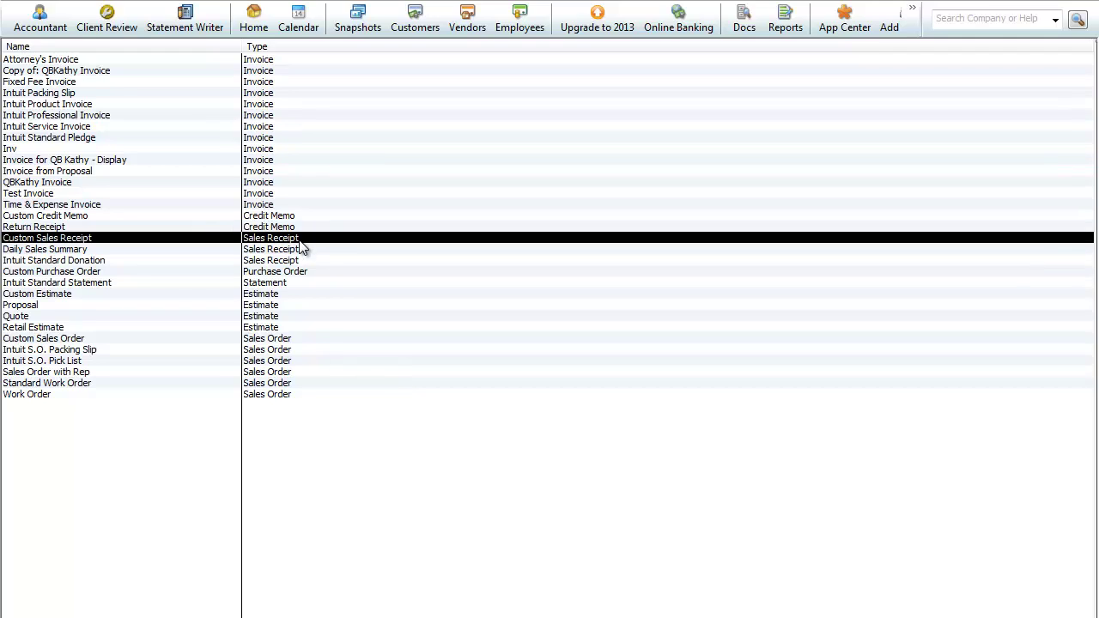
click(302, 251)
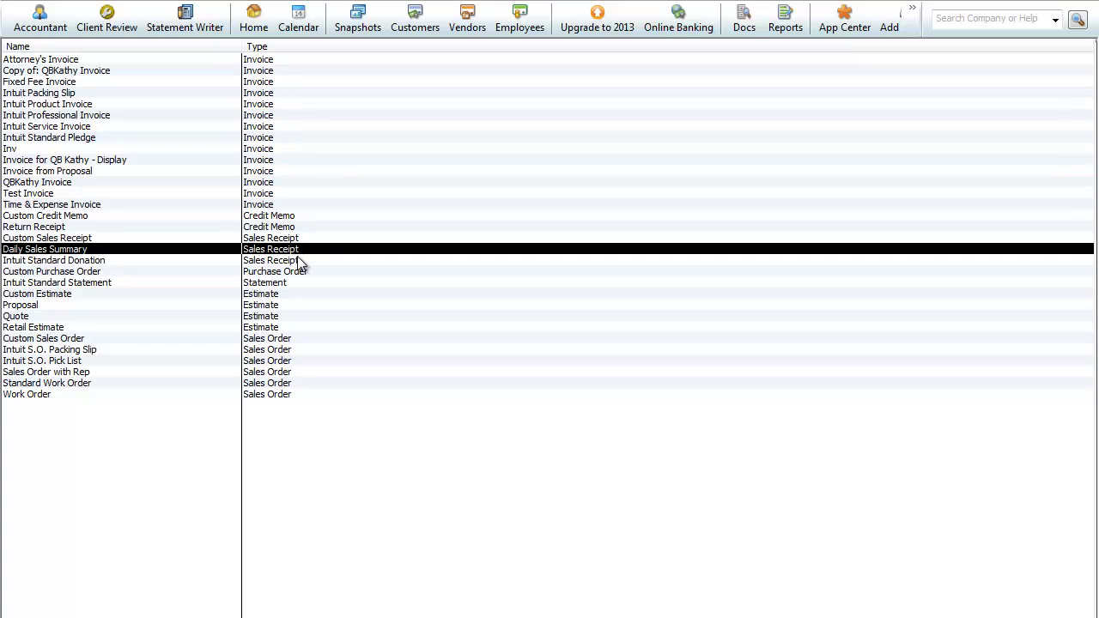
click(300, 262)
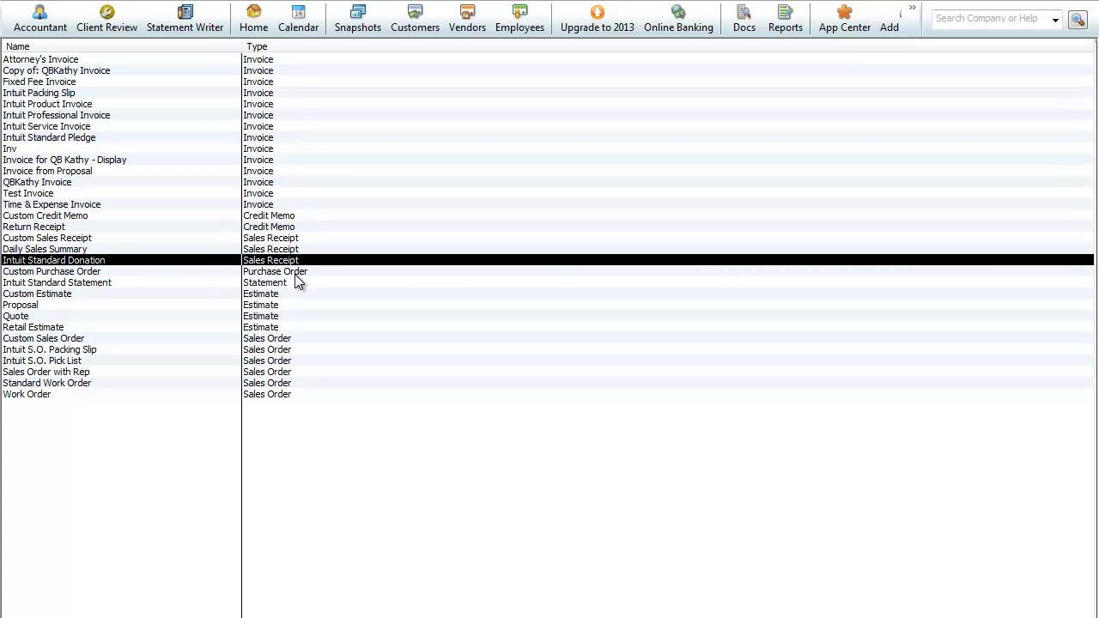
double_click(297, 274)
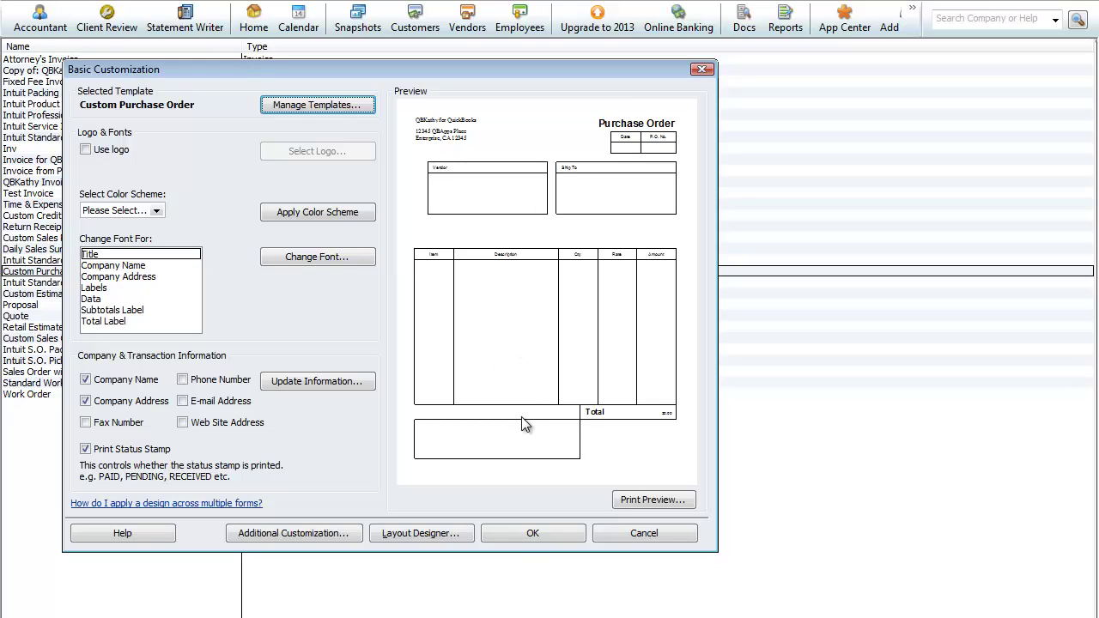
click(530, 533)
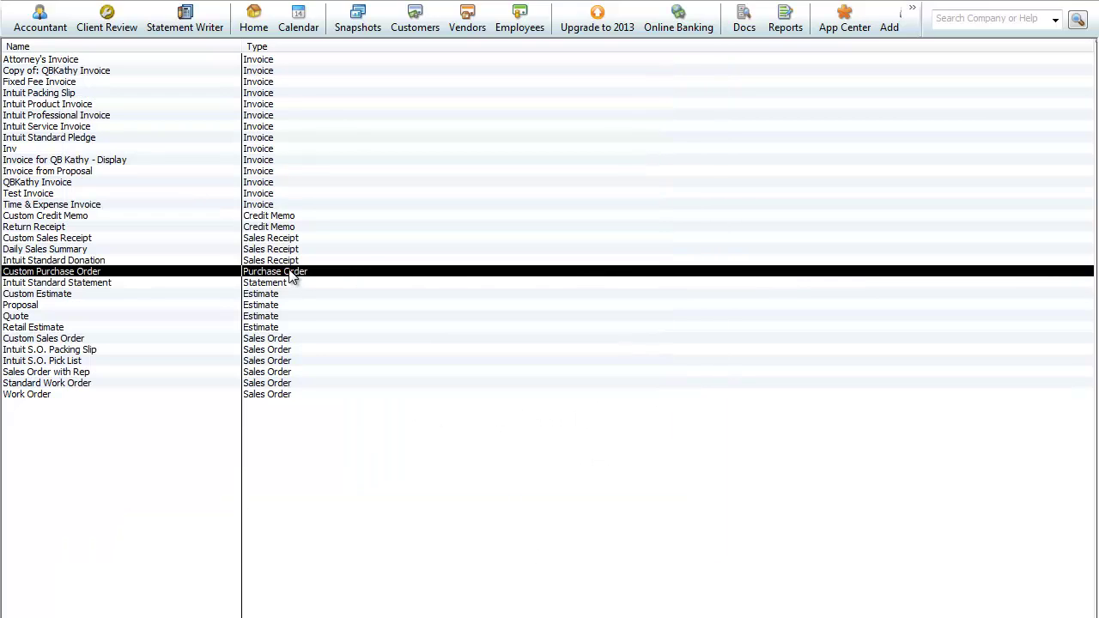
double_click(291, 283)
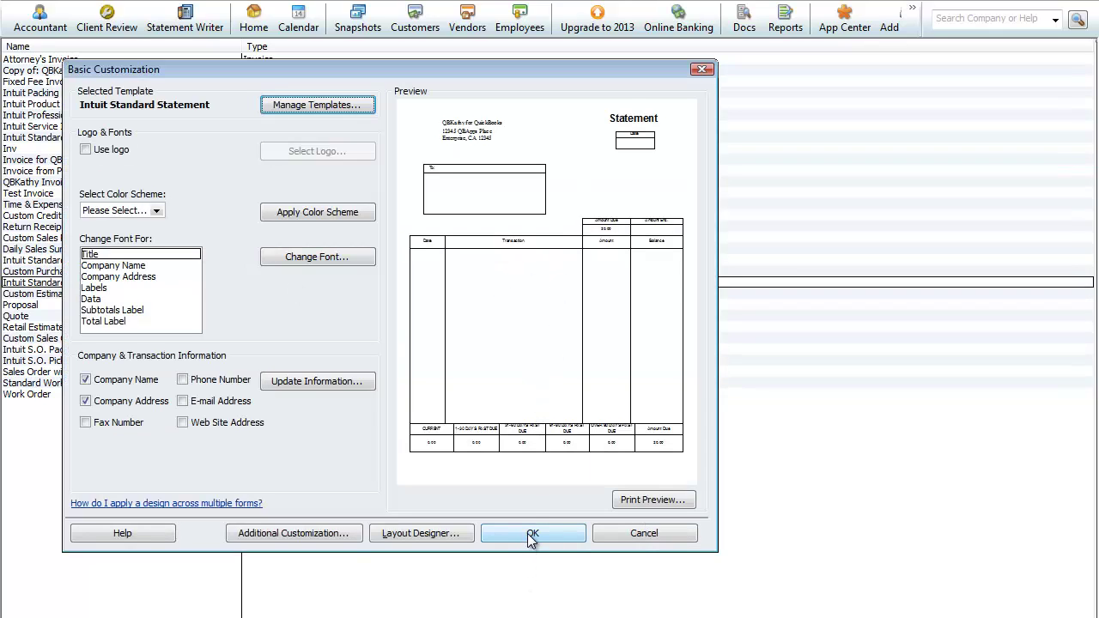
click(527, 534)
click(309, 297)
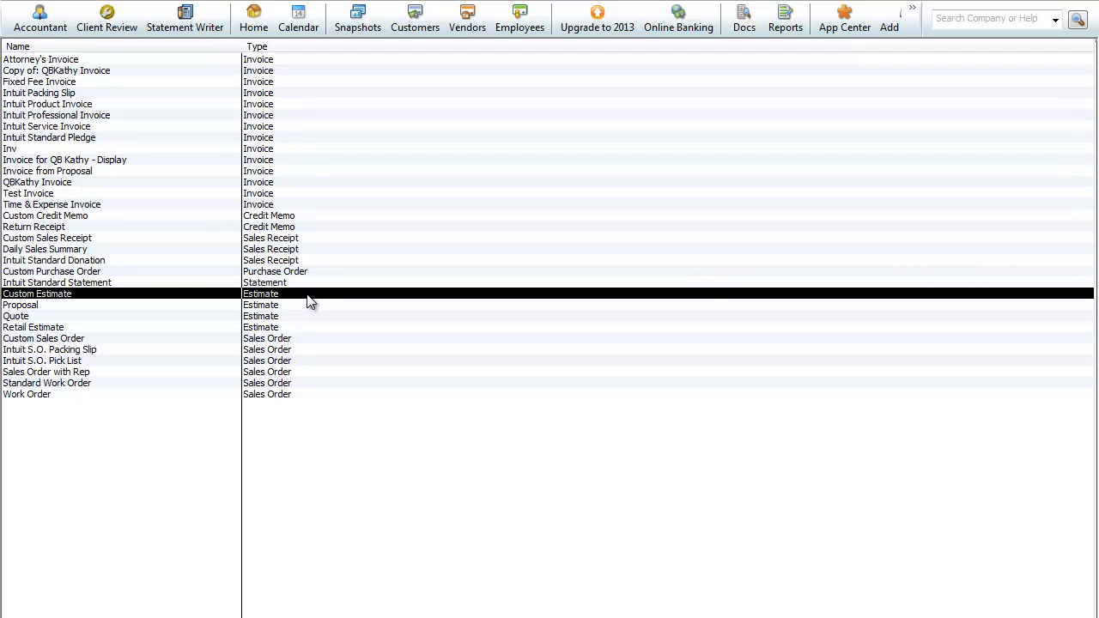
click(302, 308)
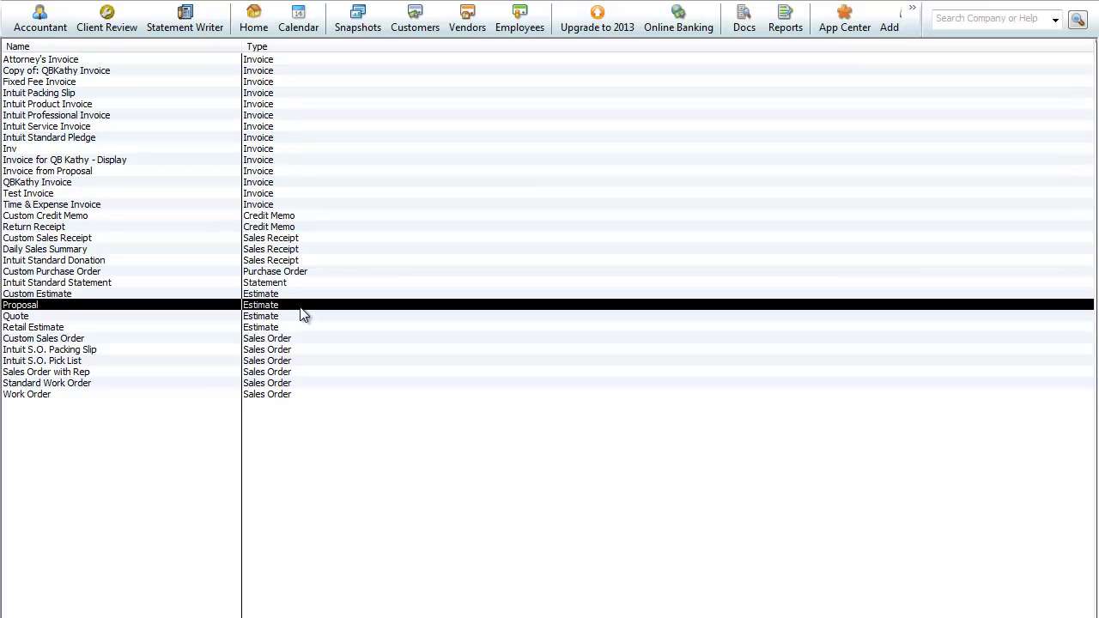
double_click(296, 316)
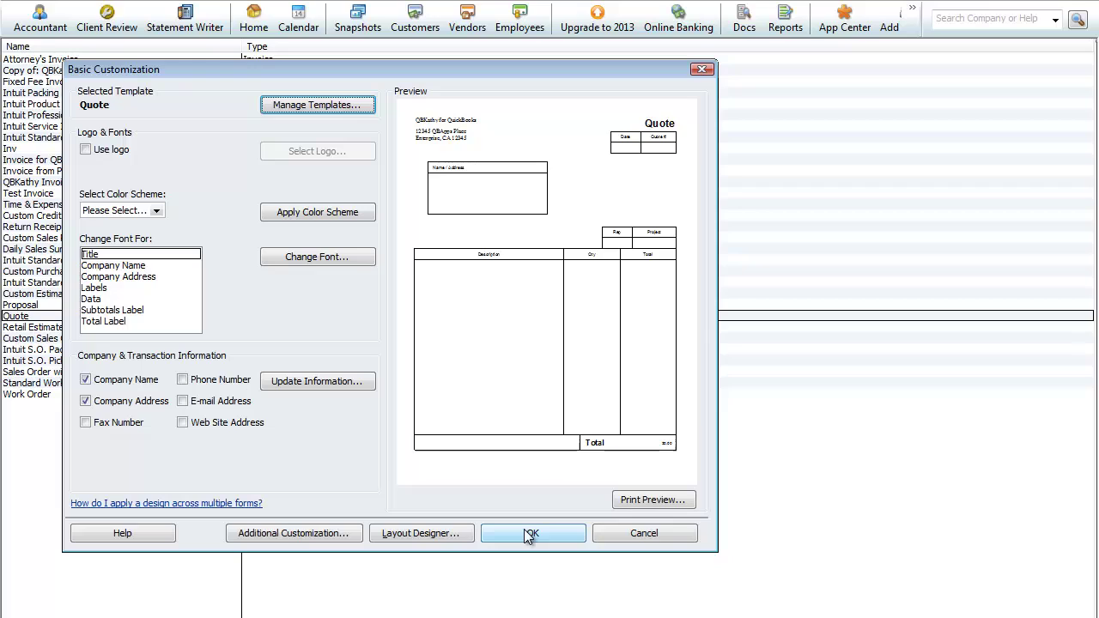
click(524, 530)
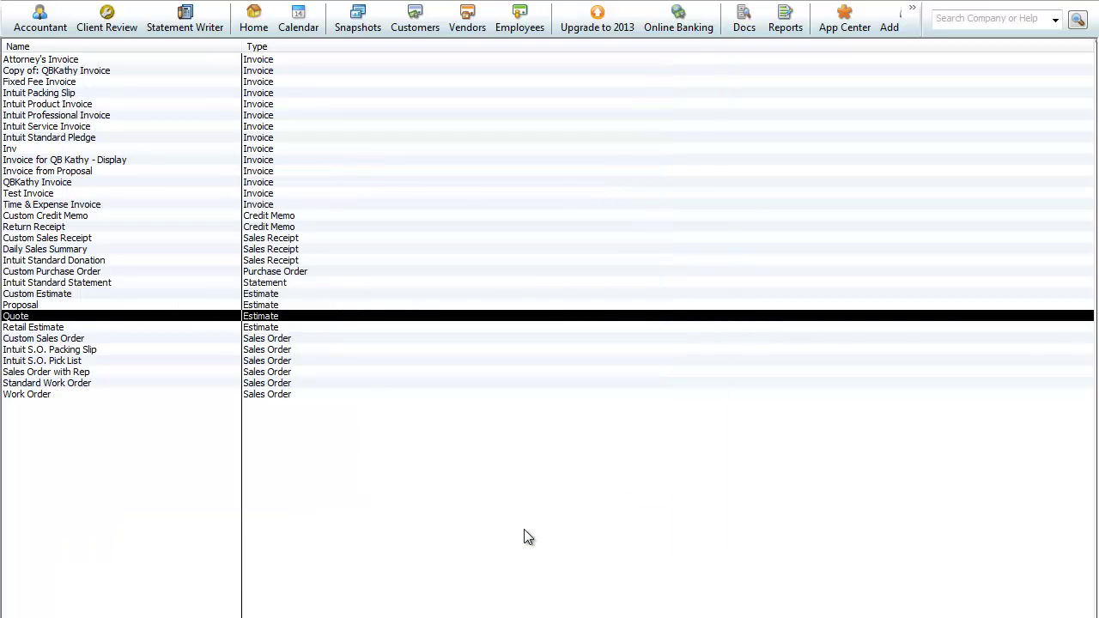
Preview and close Custom Sales Order in Basic Customization, then preview the Work Order template
click(284, 296)
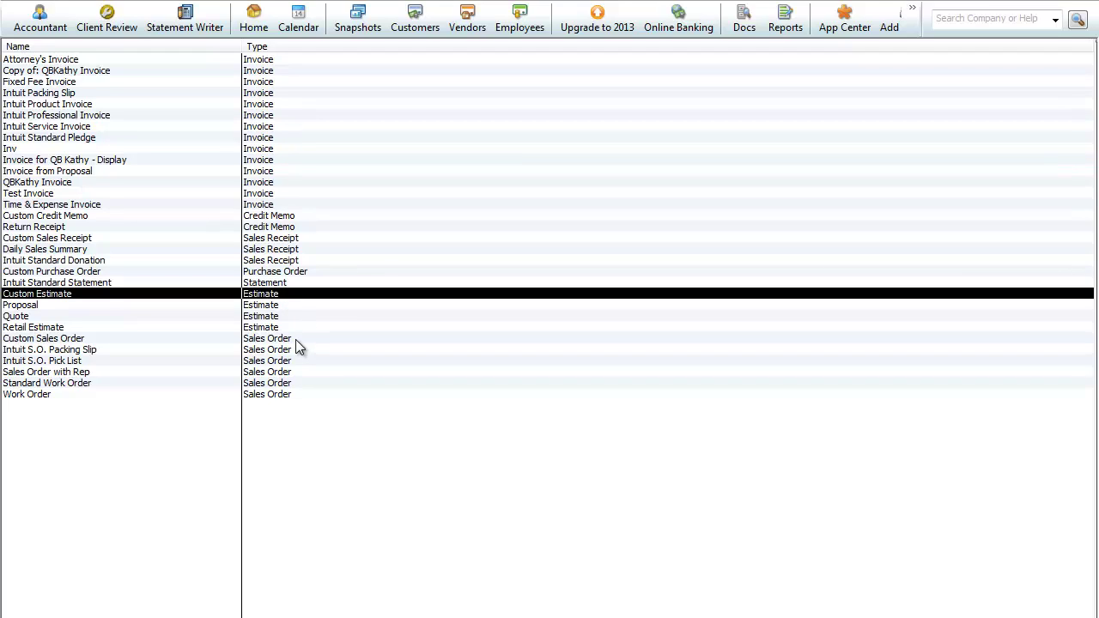
click(297, 340)
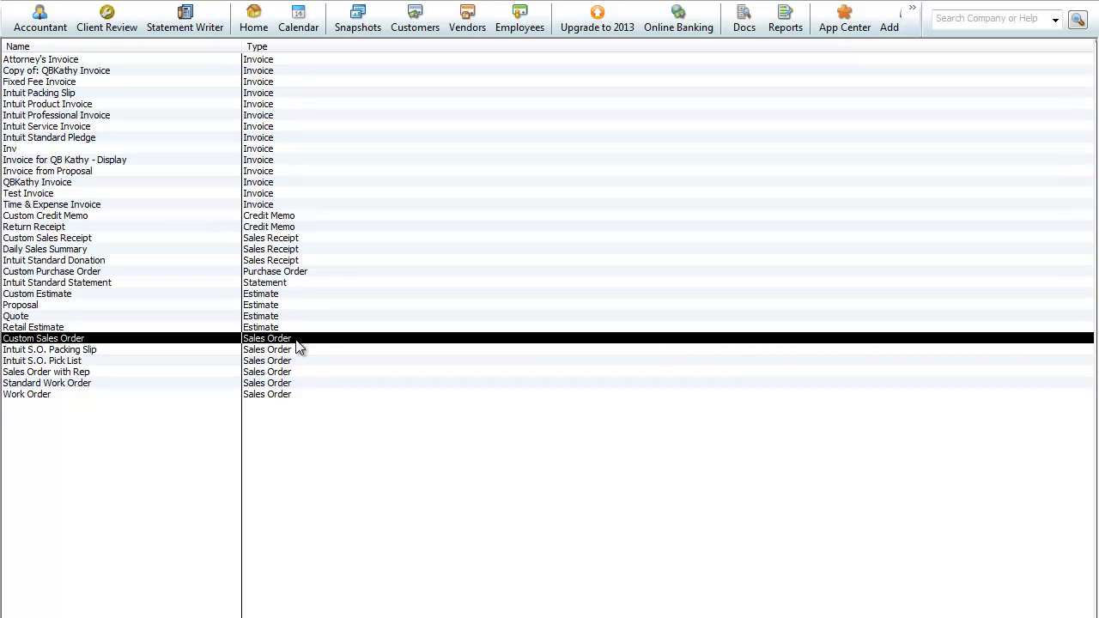
double_click(296, 340)
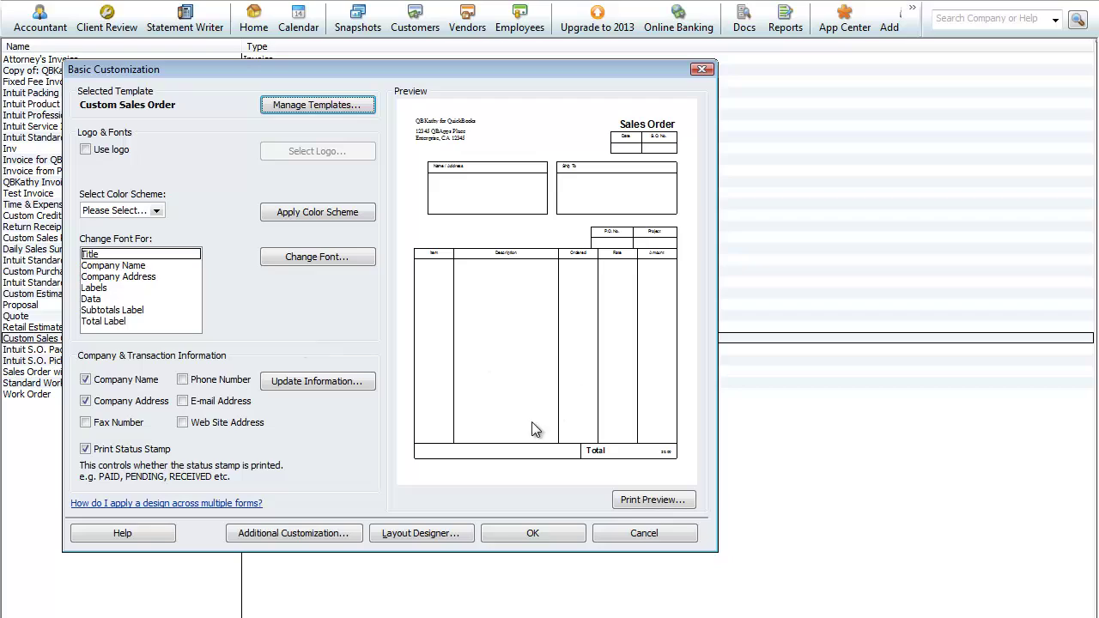
click(521, 533)
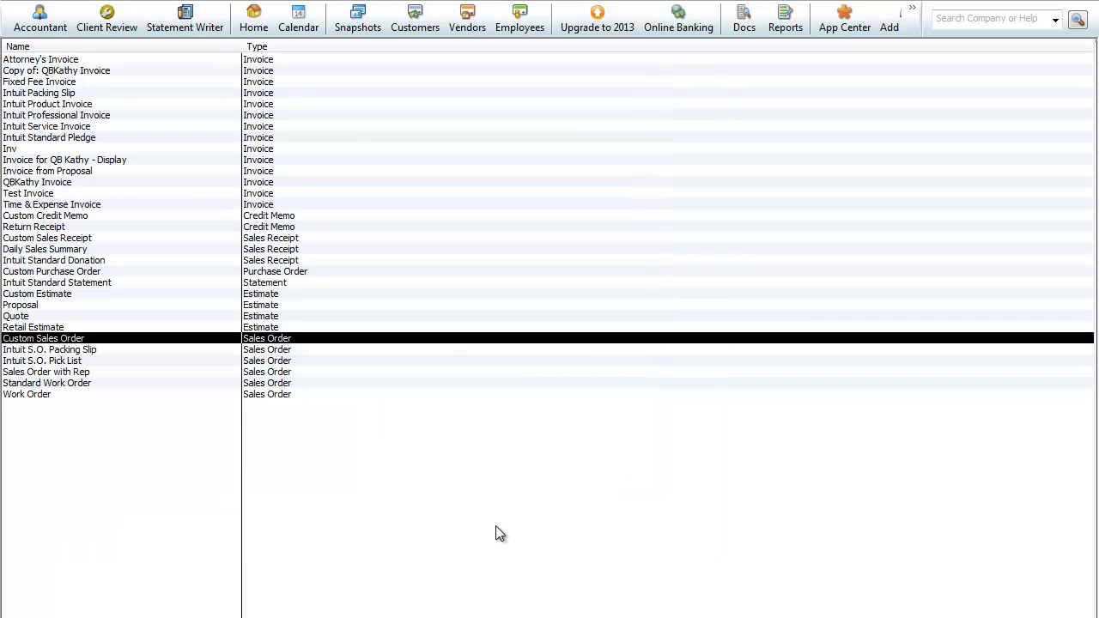
double_click(313, 395)
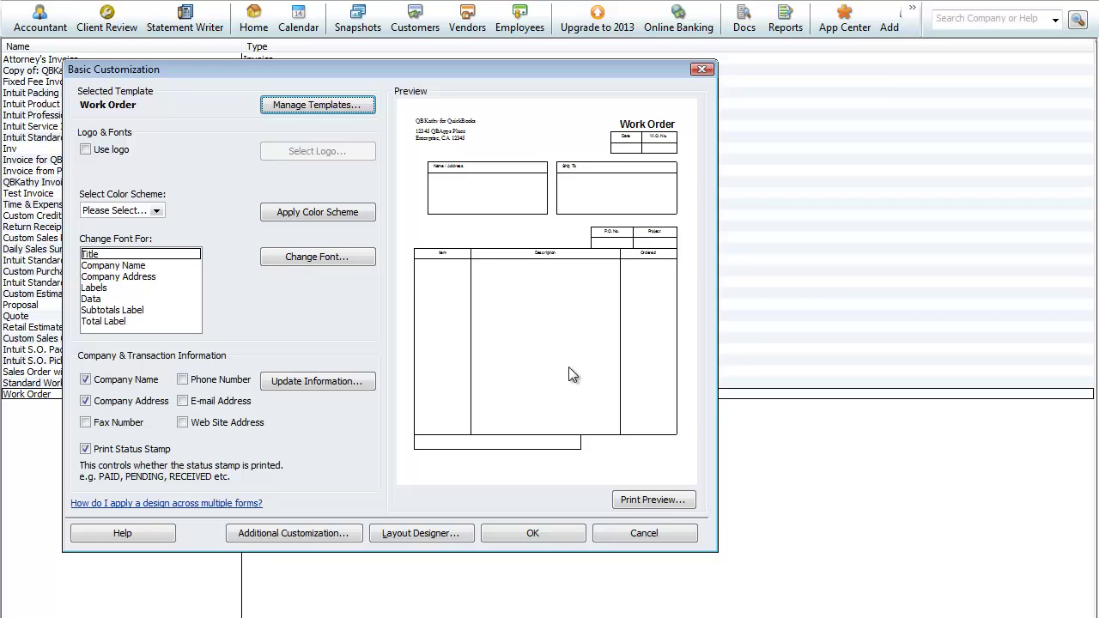
Close the Work Order customization and the invoice print preview, returning to the templates list
click(548, 537)
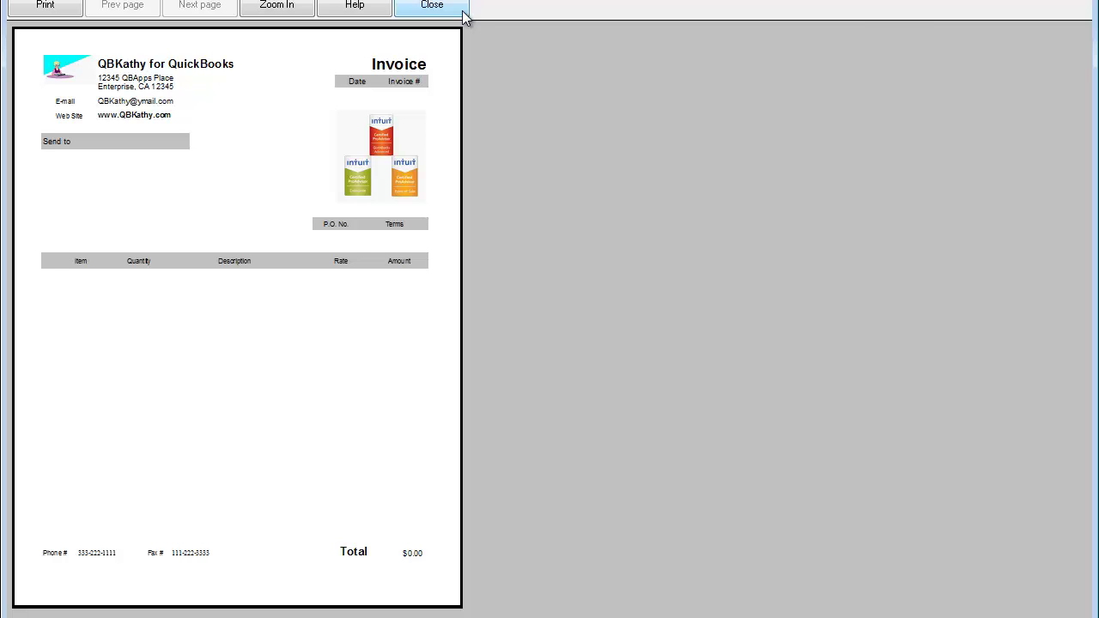
click(463, 12)
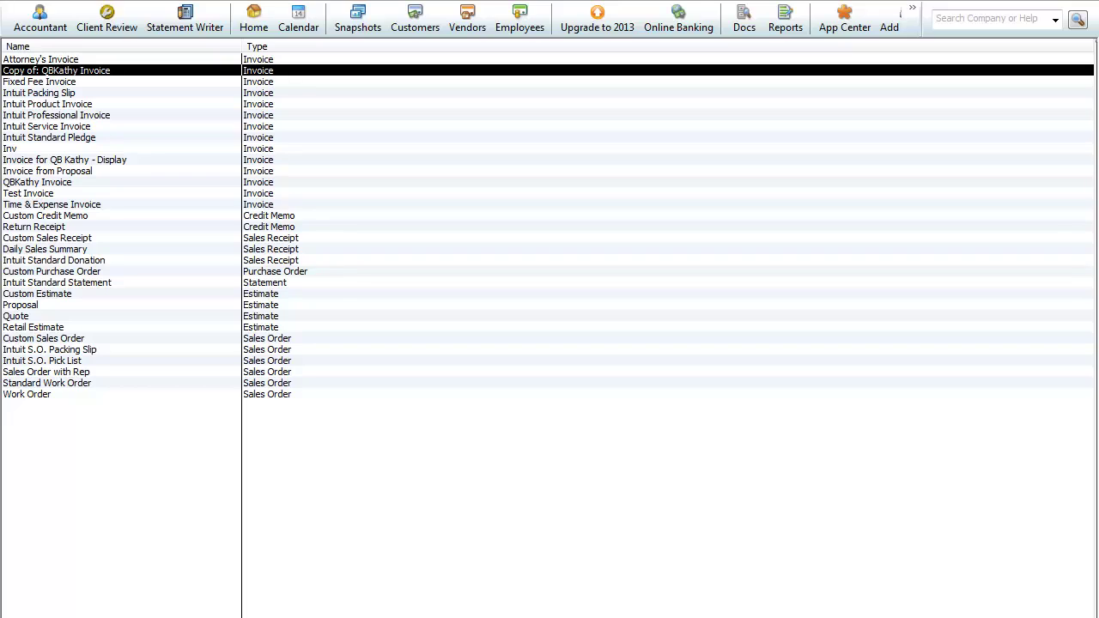
Show the Templates actions menu (New, Edit Template, Duplicate, Import, Export) with Alt+T
key(alt+t)
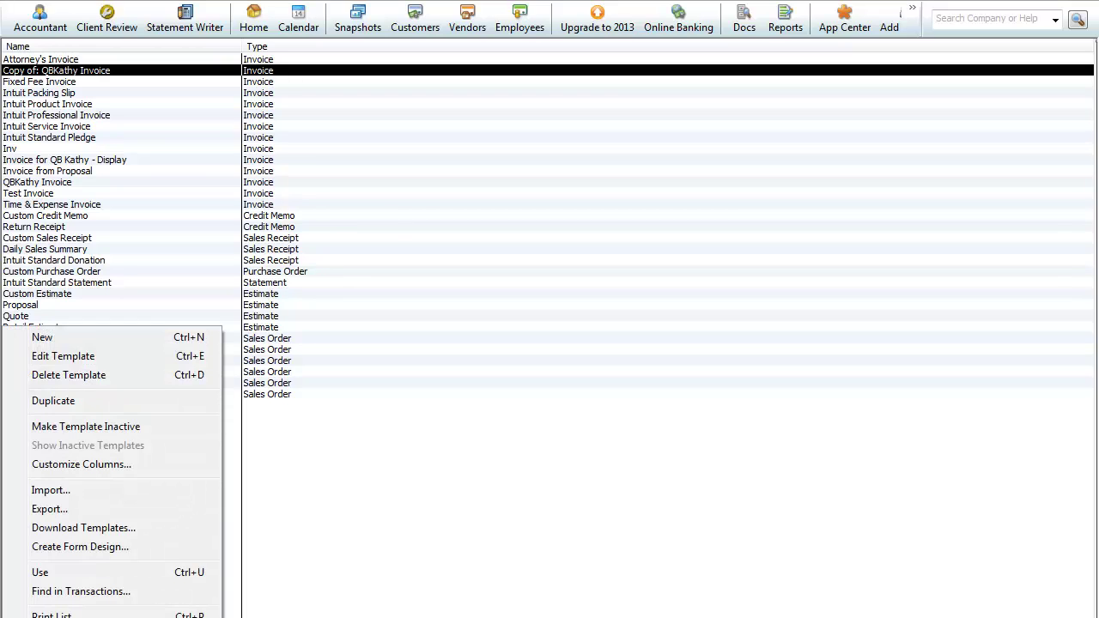